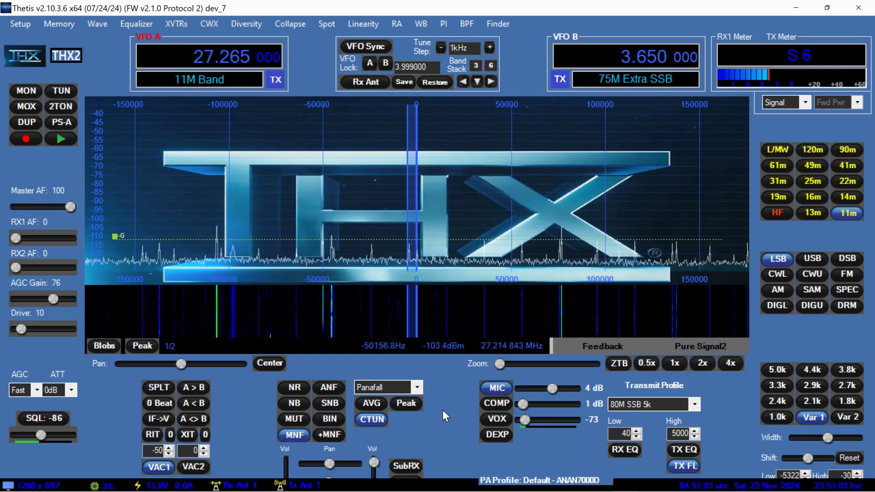
Step: Transmit briefly on 27.265 MHz and switch to Cakewalk
key("space")
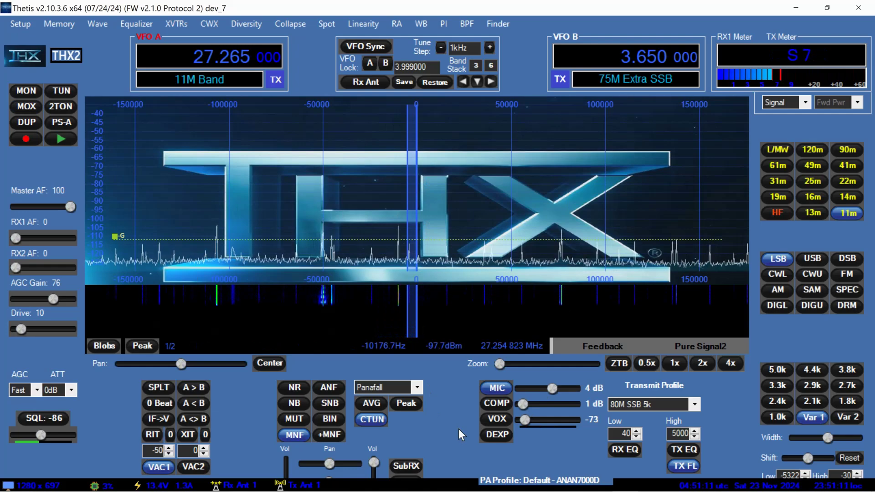
mouse_move(620, 487)
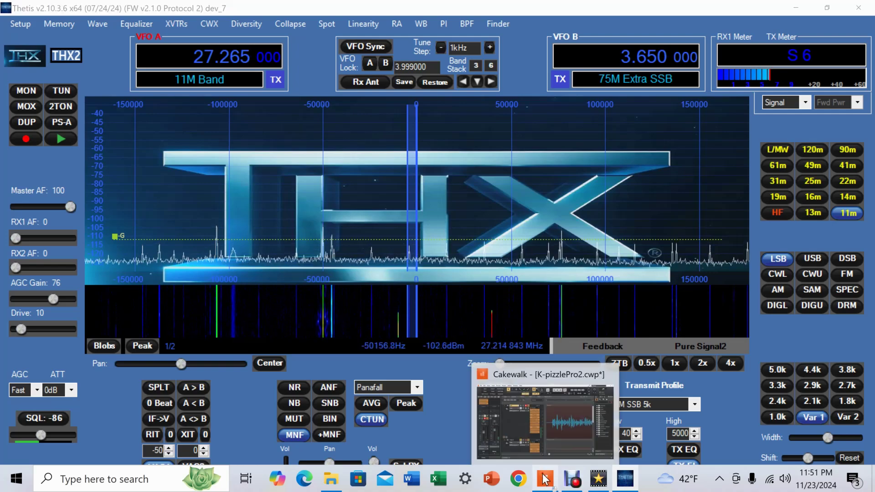
left_click(572, 479)
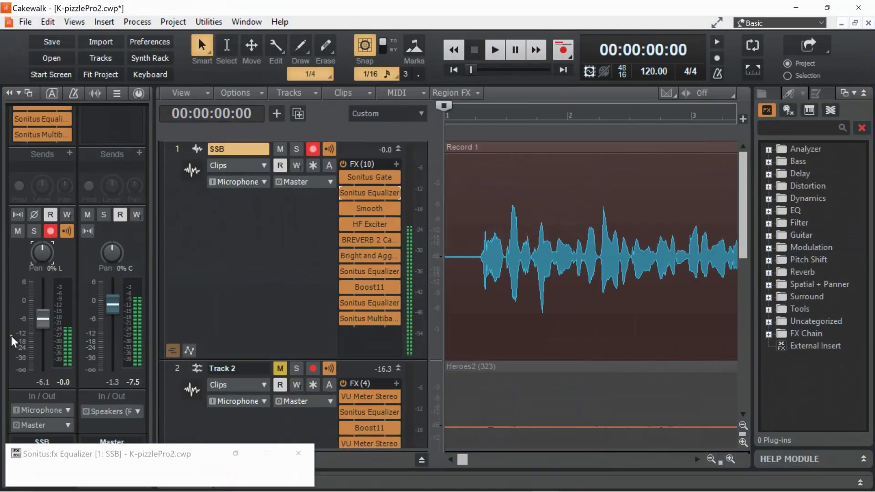
Step: Pan the SSB track 100% left, then 100% right, and return it to 1% R
left_click_drag(42, 252, 41, 254)
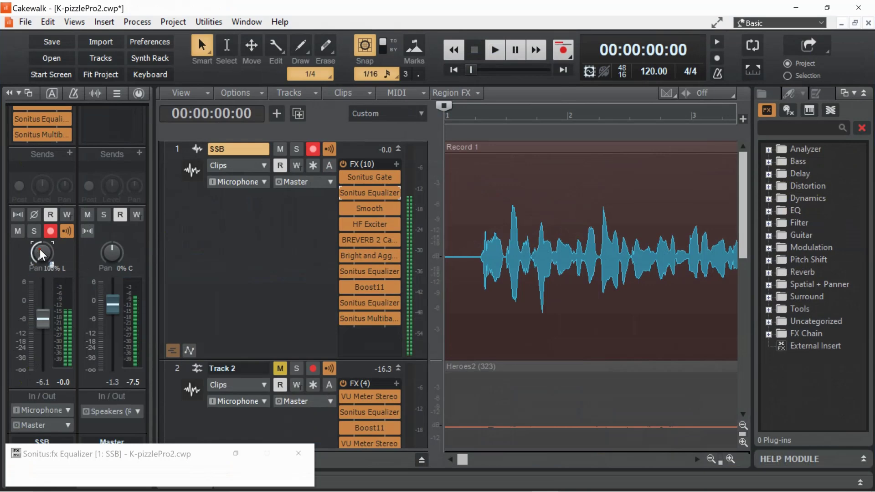
left_click_drag(40, 251, 41, 253)
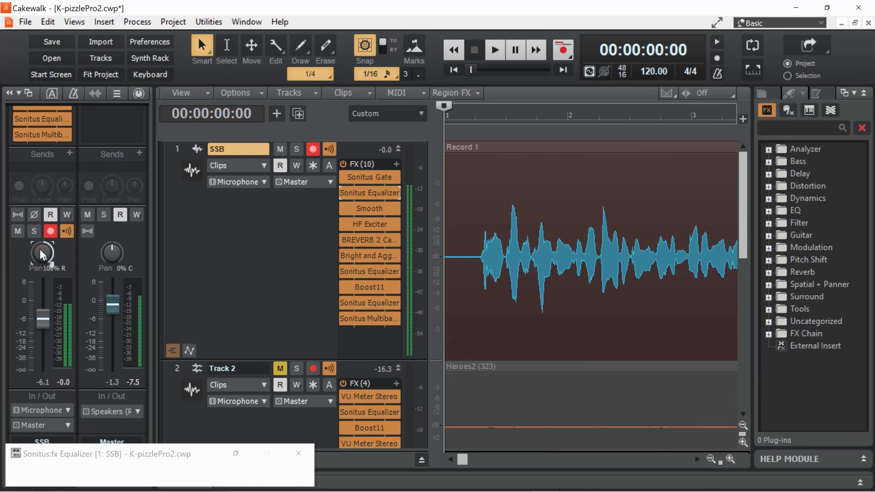
left_click_drag(41, 254, 41, 254)
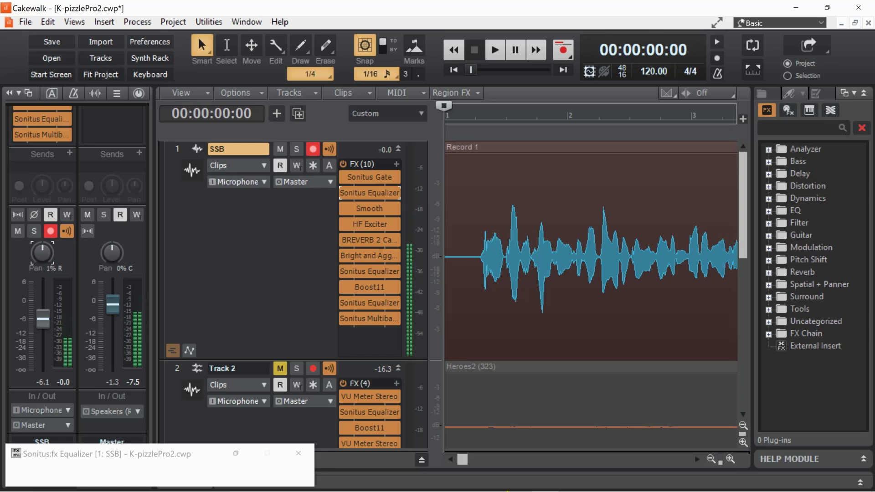
Step: Switch back to Thetis and end the transmission on 27.305 MHz
mouse_move(631, 487)
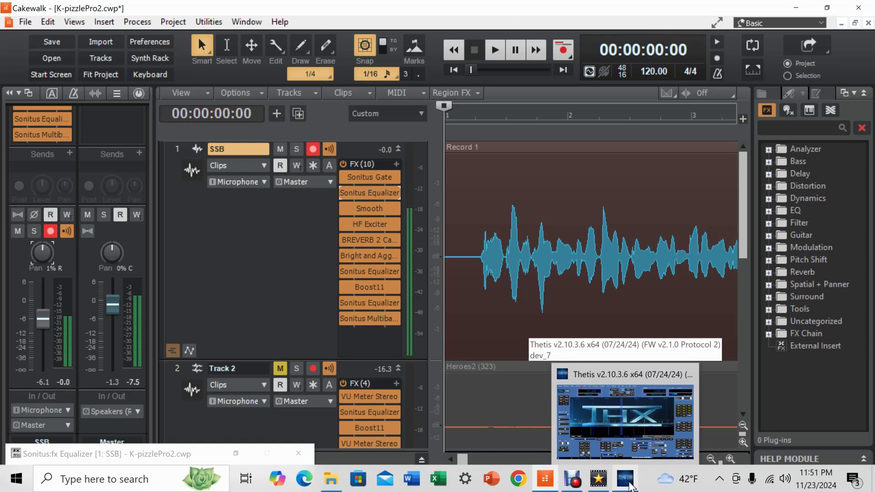
mouse_move(571, 487)
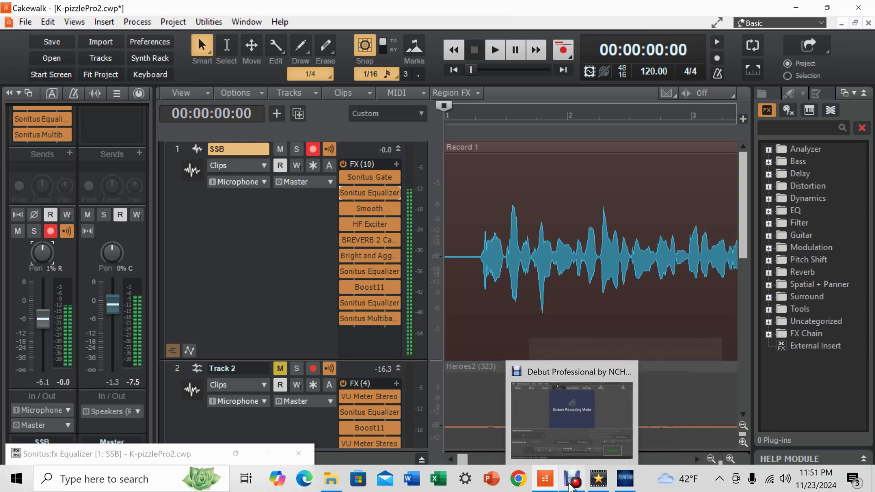
left_click(625, 478)
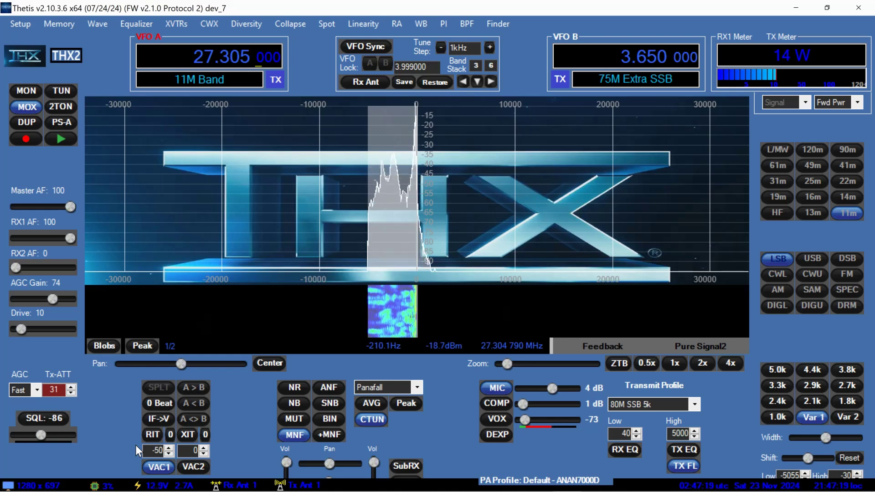
key("space")
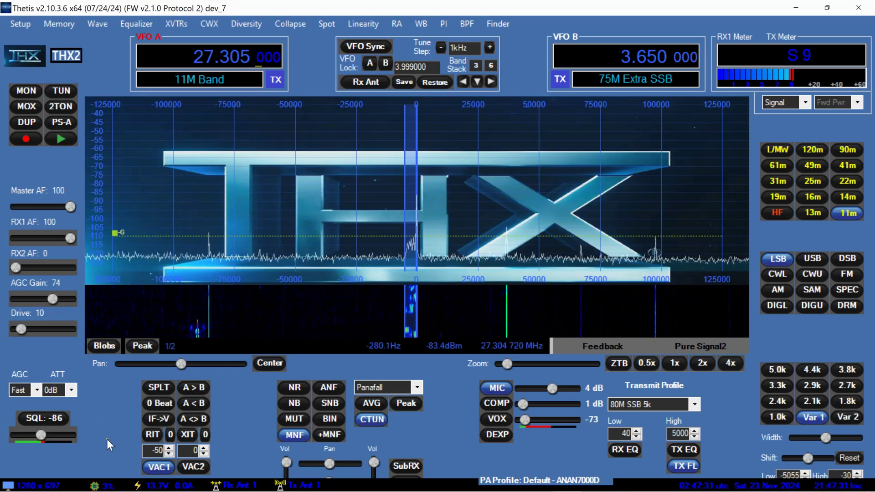
Step: Set the receiver's AGC gain to 78 and key the transmitter on 27.305 MHz
scroll(51, 300, "down", 1)
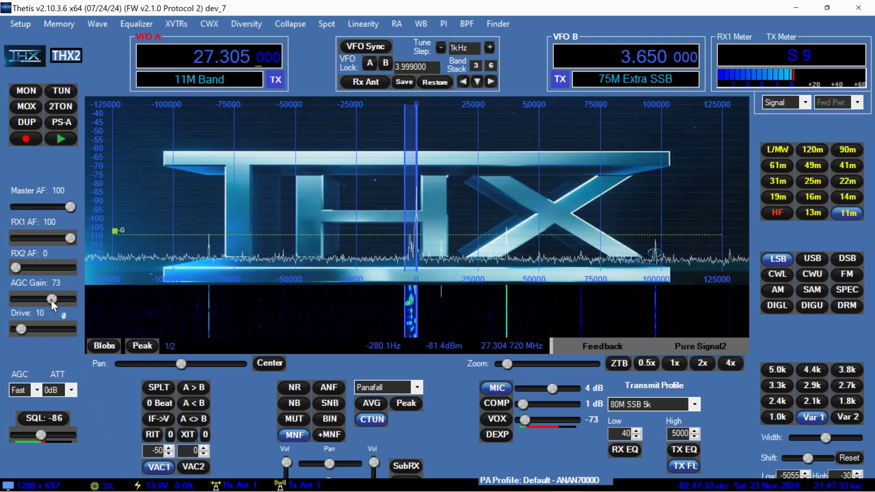
left_click_drag(51, 299, 53, 300)
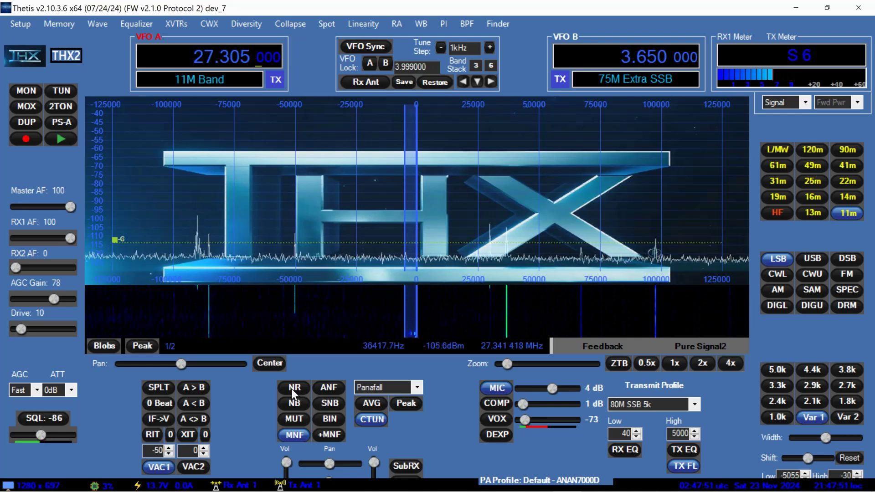
key("space")
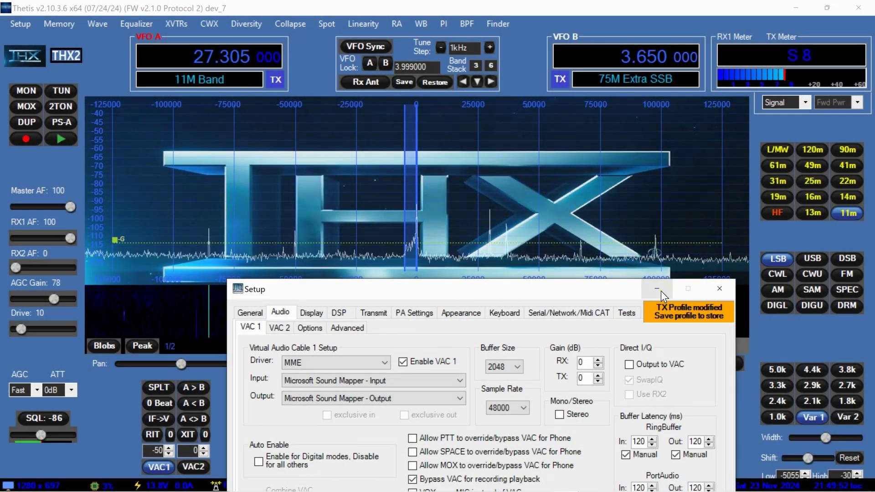
Step: Minimize the audio Setup window and toggle between transmit and receive on 27.305 MHz
left_click(657, 288)
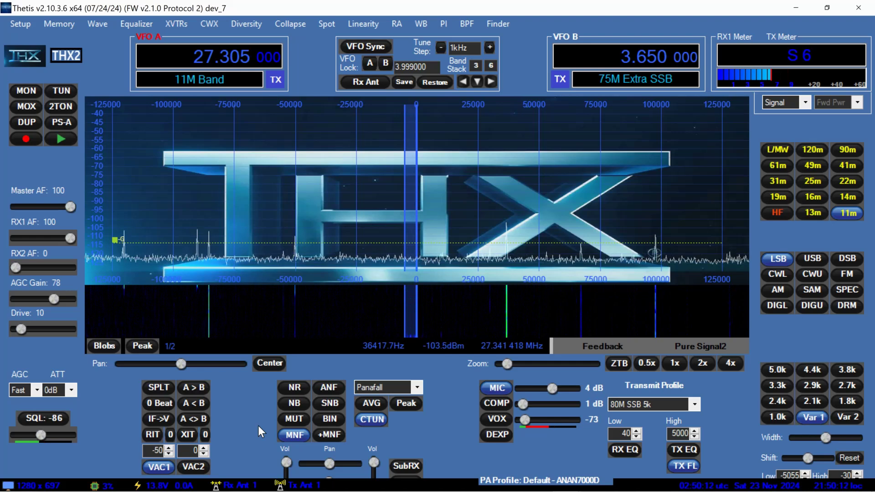
key("space")
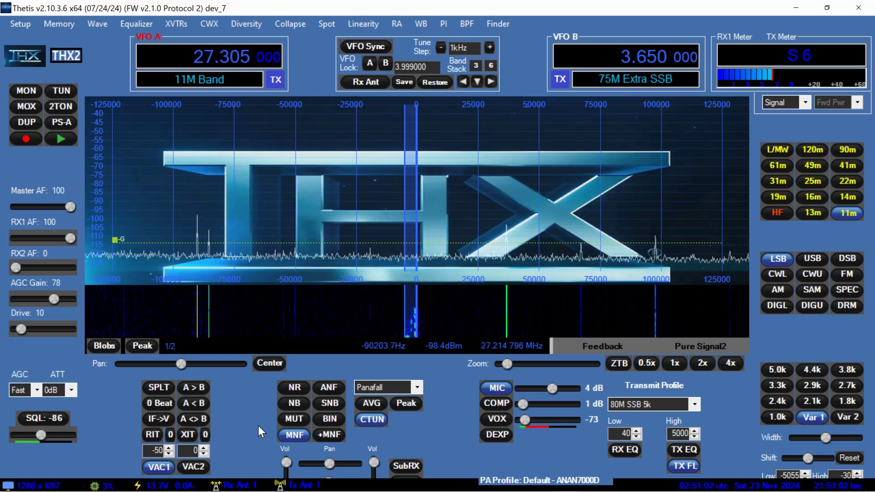
key("space")
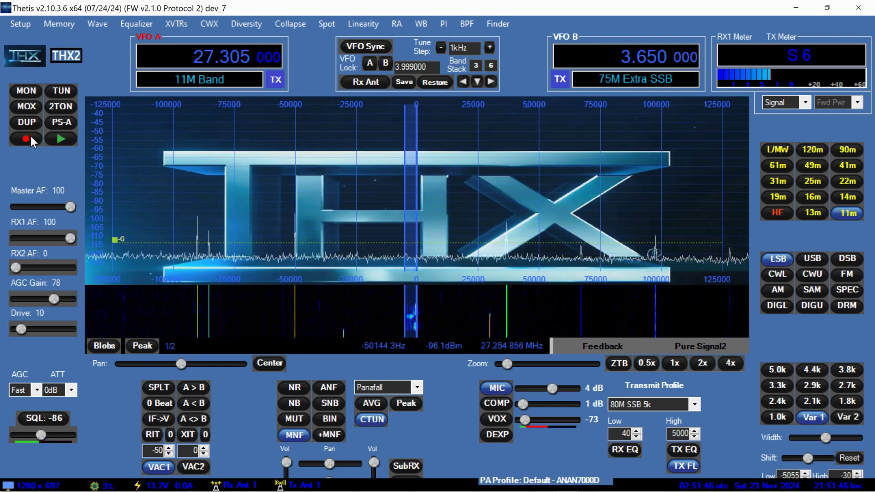
Step: Set the wave file TX gain to 0 dB and close the Wave File Controls window
left_click(94, 25)
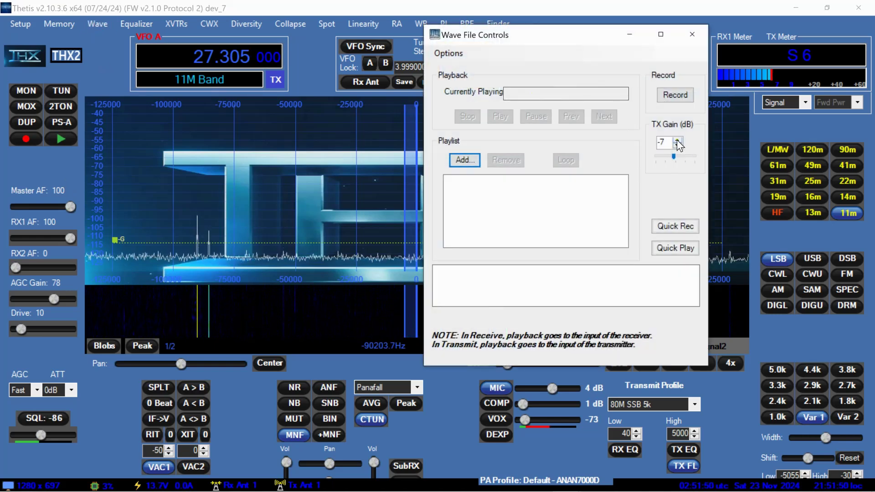
left_click(676, 139)
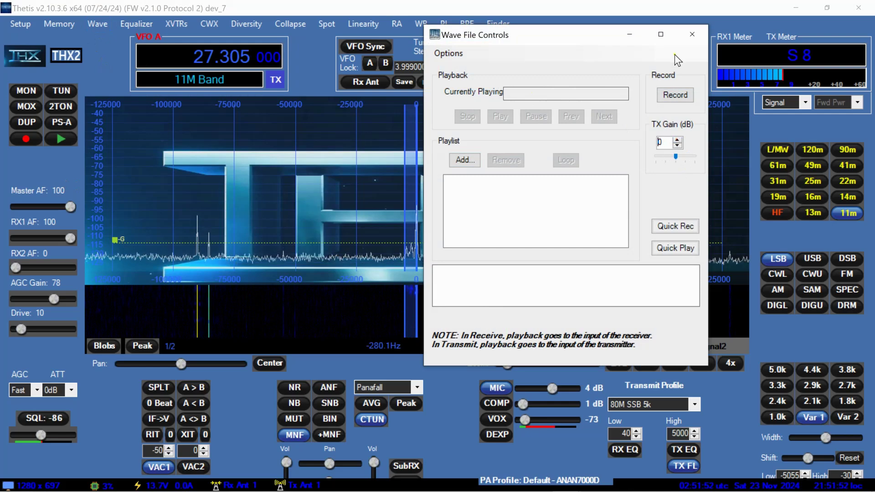
left_click(694, 34)
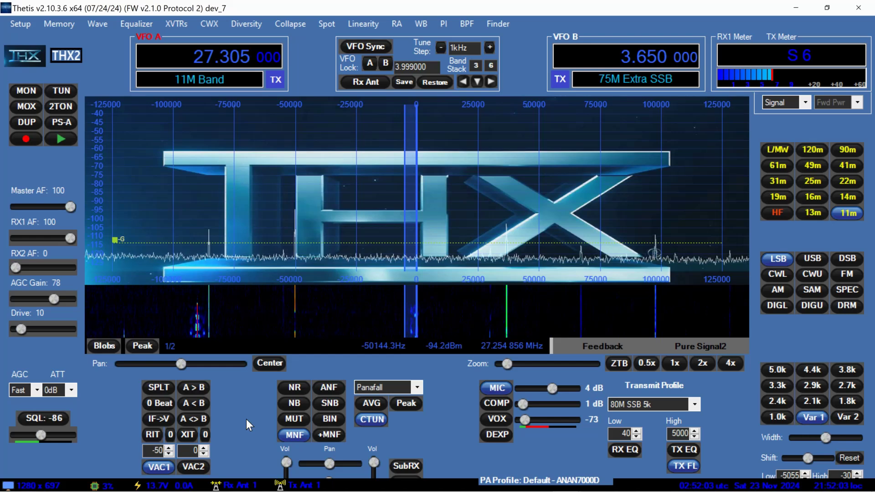
Step: Make three LSB transmissions on 27.305 MHz, returning to receive after each one
key("space")
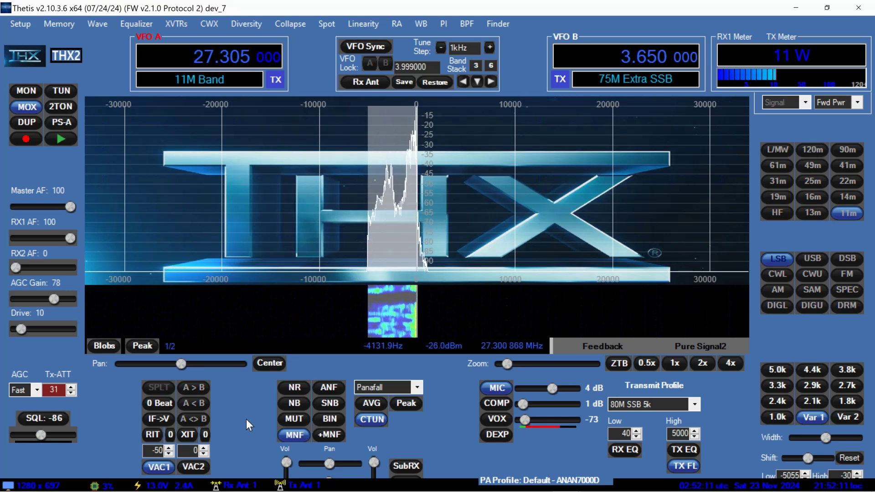
key("space")
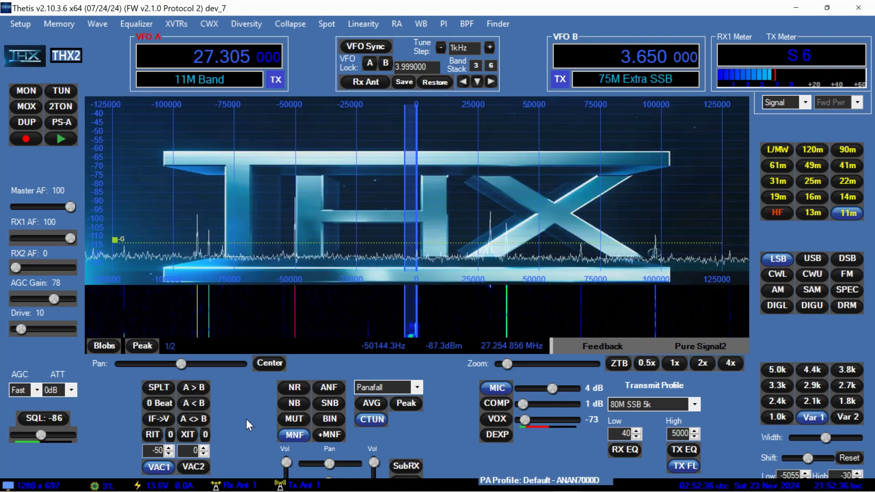
key("space")
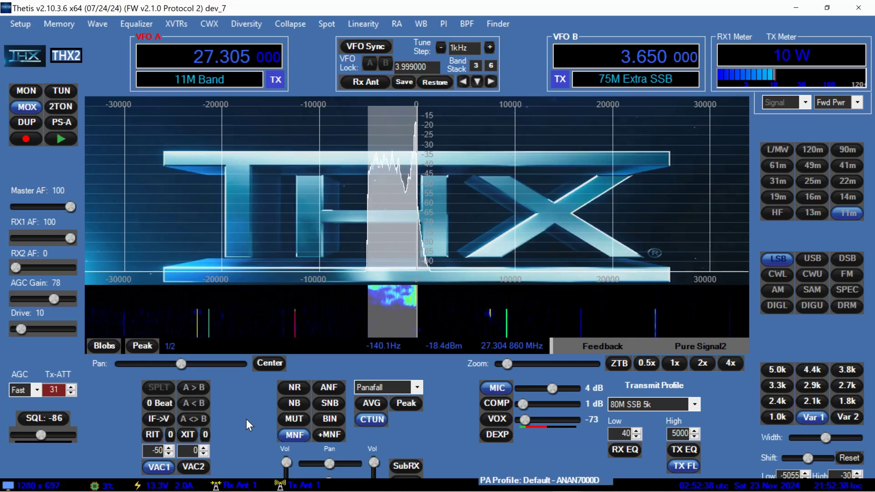
key("space")
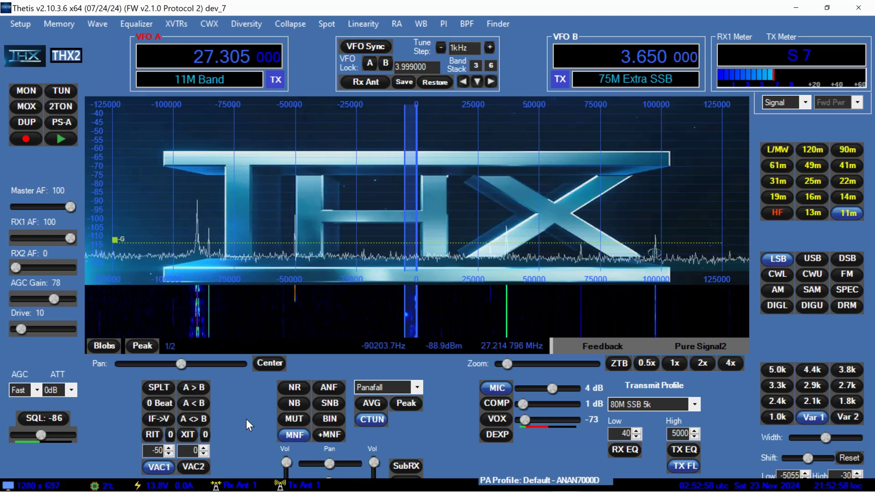
key("space")
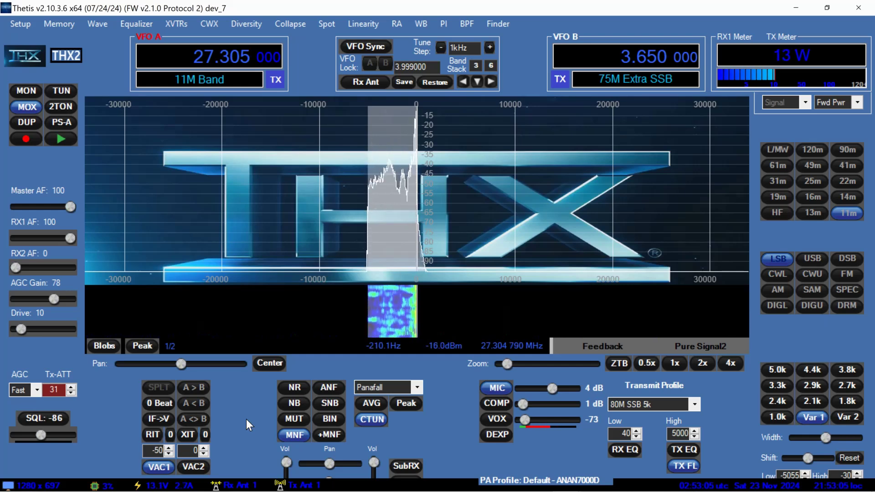
key("space")
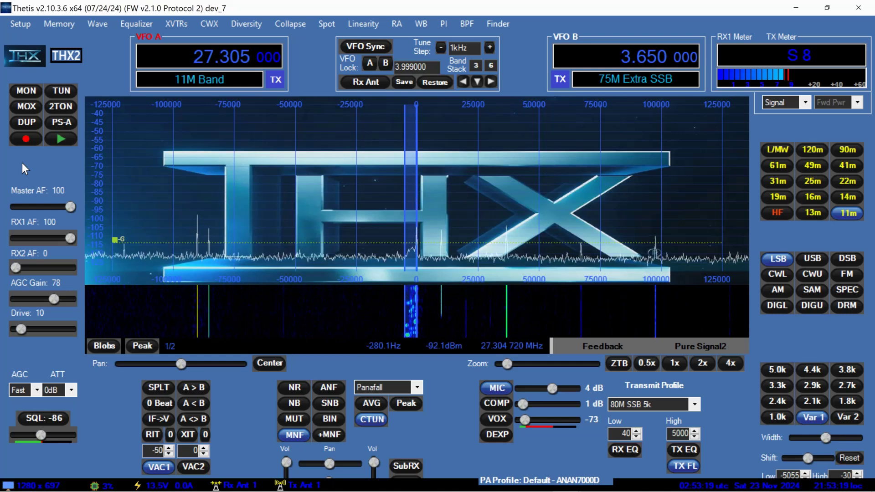
Step: Key the transmitter on 27.305 MHz, play the recorded audio over the air and stop its playback
key("space")
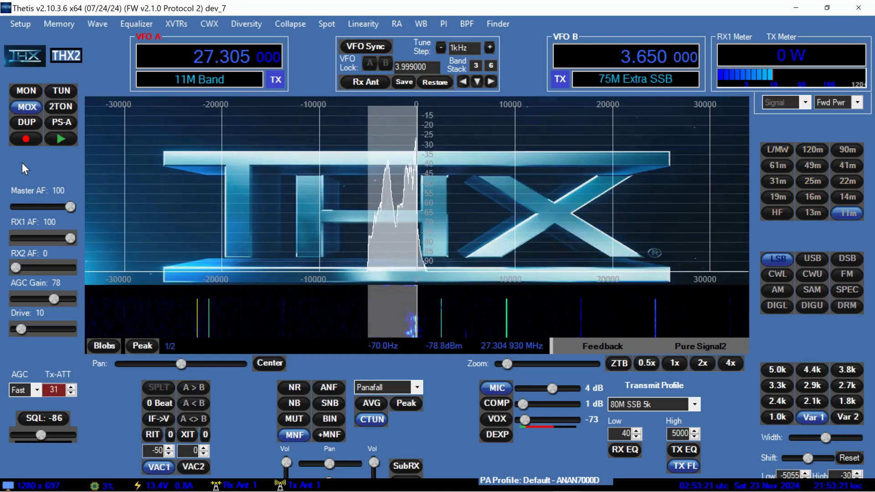
left_click(67, 142)
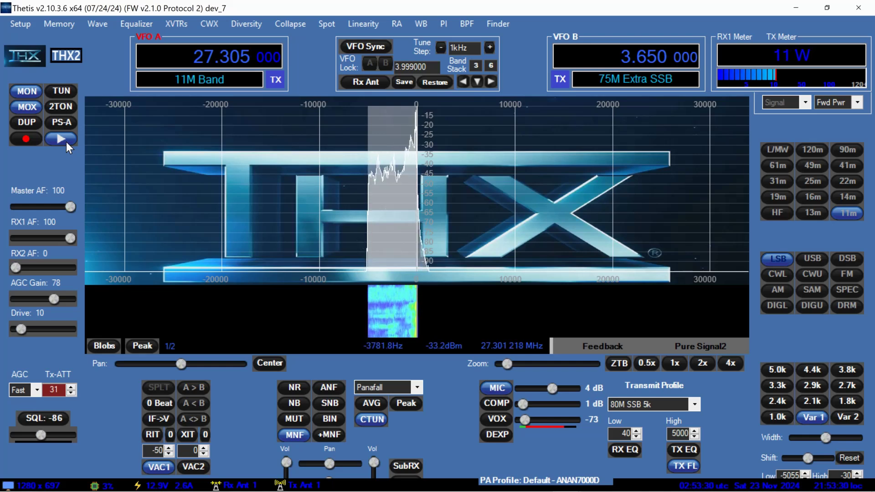
left_click(61, 139)
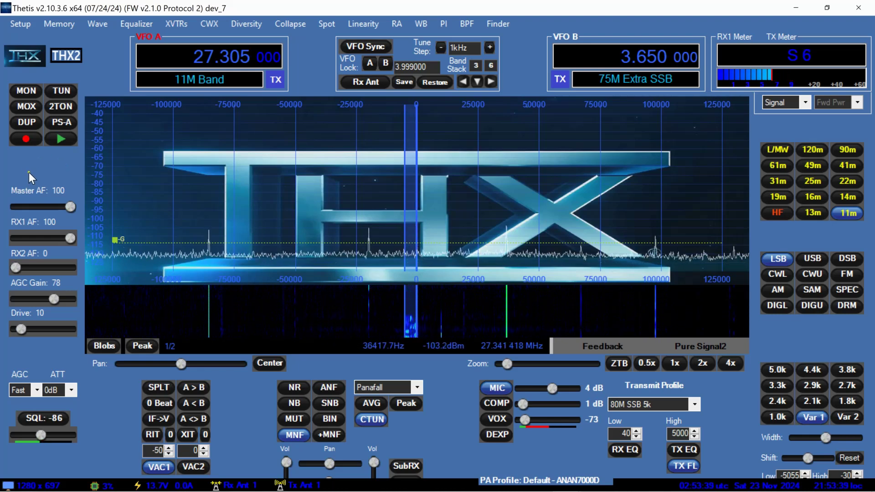
Step: Transmit once more on 27.305 MHz with the recorded audio played back, and return to receive
key("space")
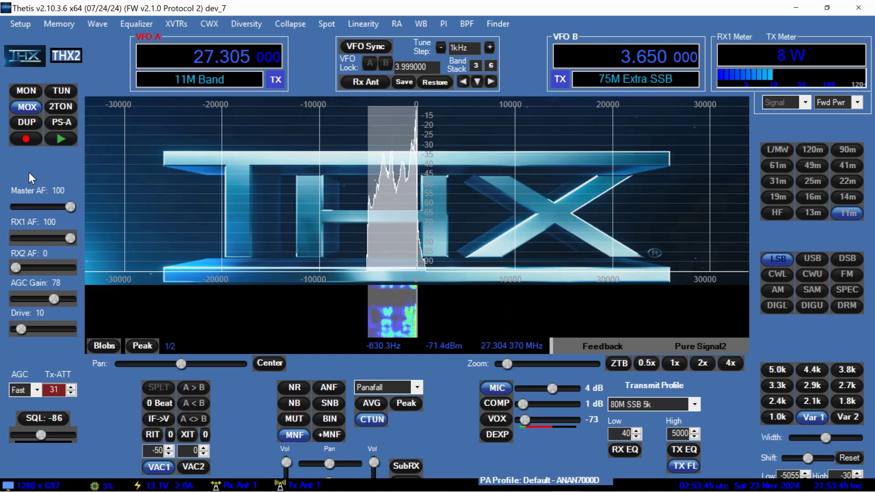
left_click(61, 138)
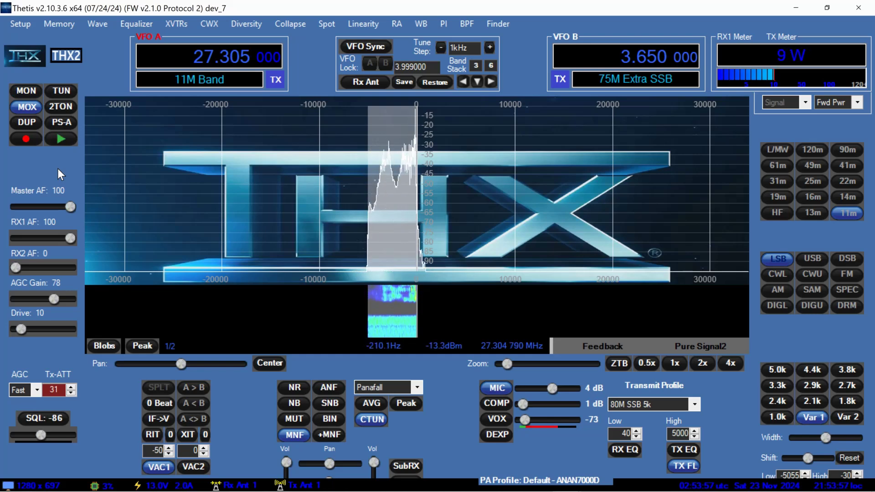
key("space")
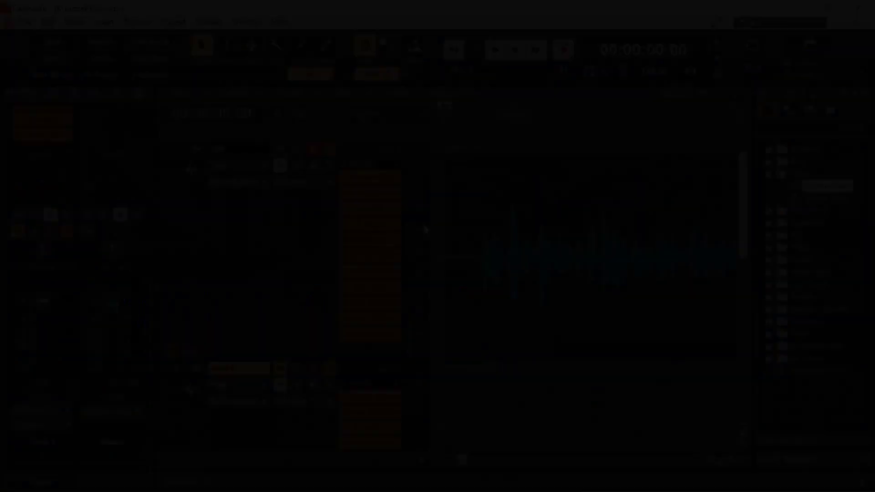
Step: Remove the Sonitus Delay effect from the end of the SSB track's FX chain in Cakewalk
scroll(292, 320, "down", 3)
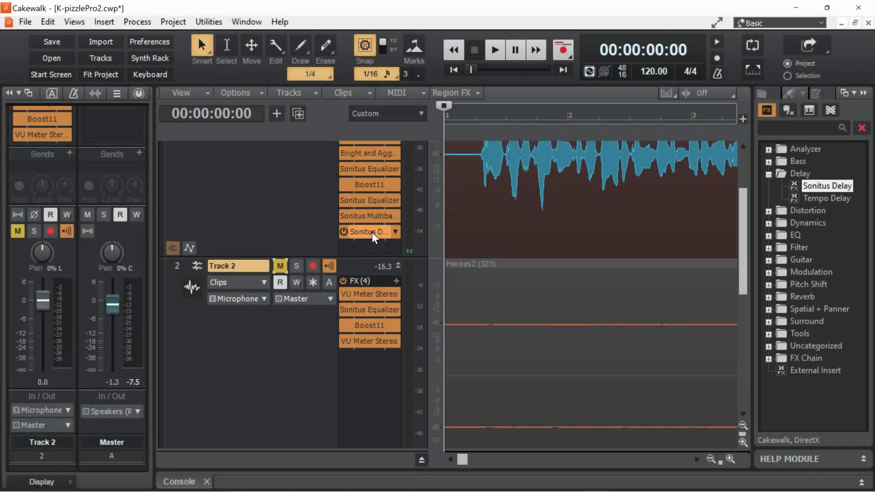
right_click(372, 231)
left_click(376, 245)
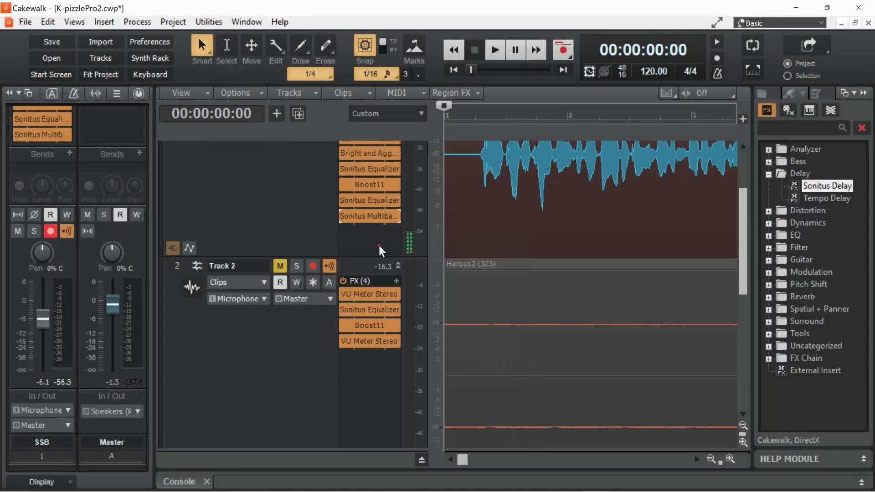
Step: Minimize Cakewalk to return to Thetis and make a transmission on 27.305 MHz
left_click(797, 7)
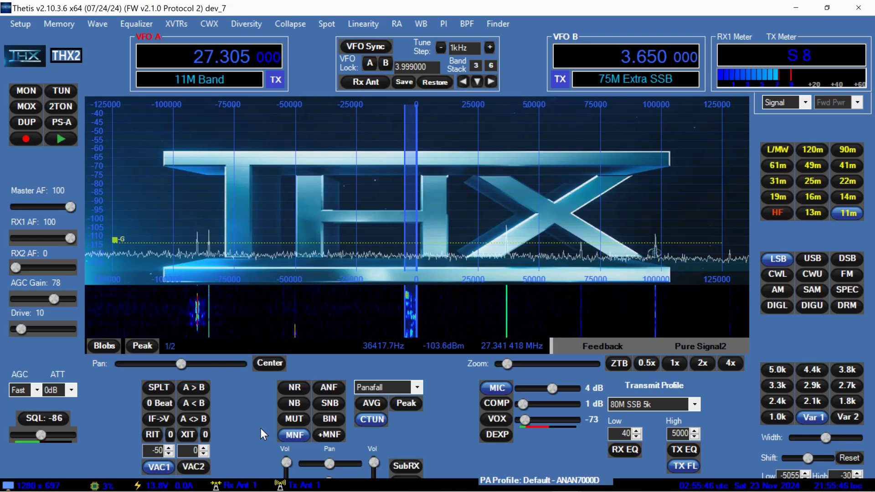
key("space")
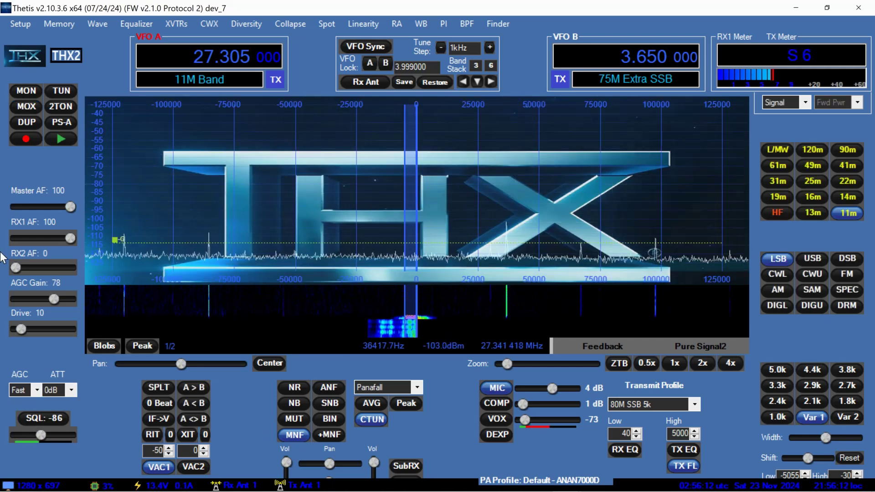
Step: Quick-record the received signal on 27.305 MHz, key the transmitter and play the recording back over the air
left_click(25, 138)
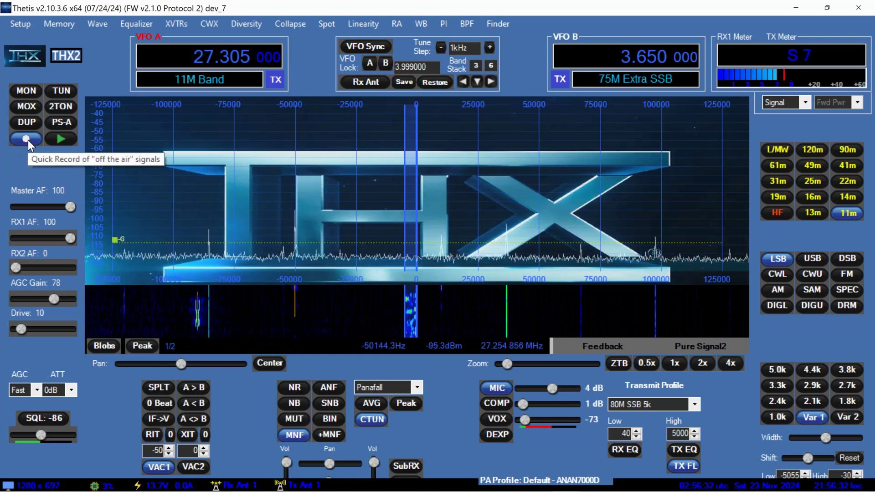
key("space")
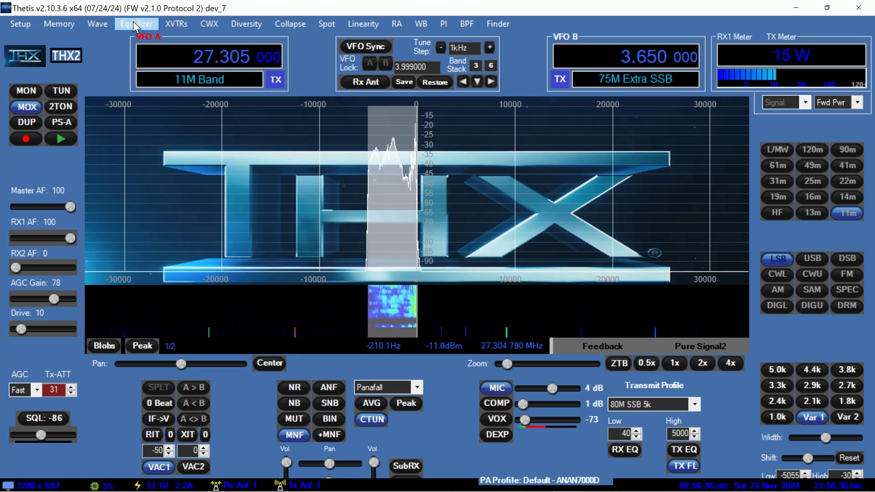
left_click(94, 22)
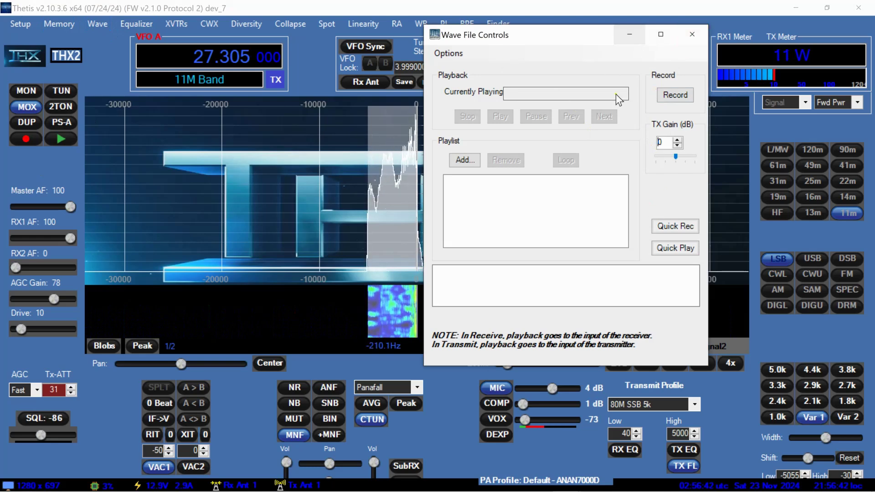
left_click(693, 36)
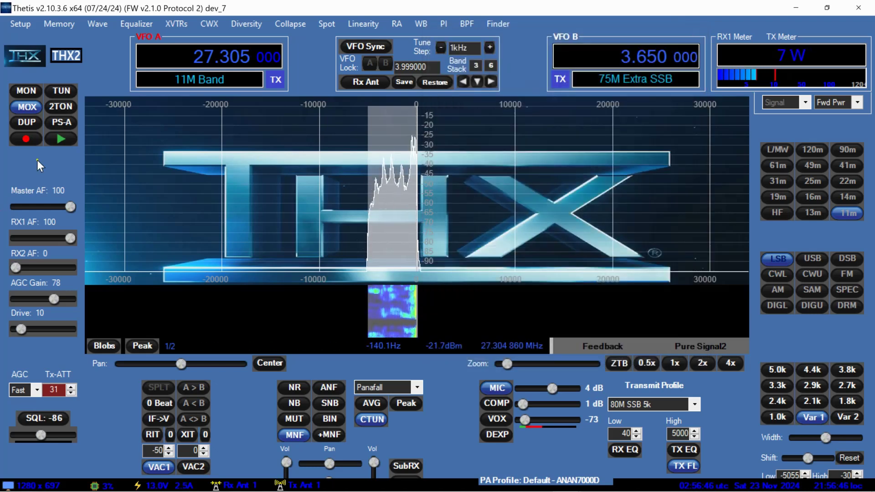
left_click(64, 140)
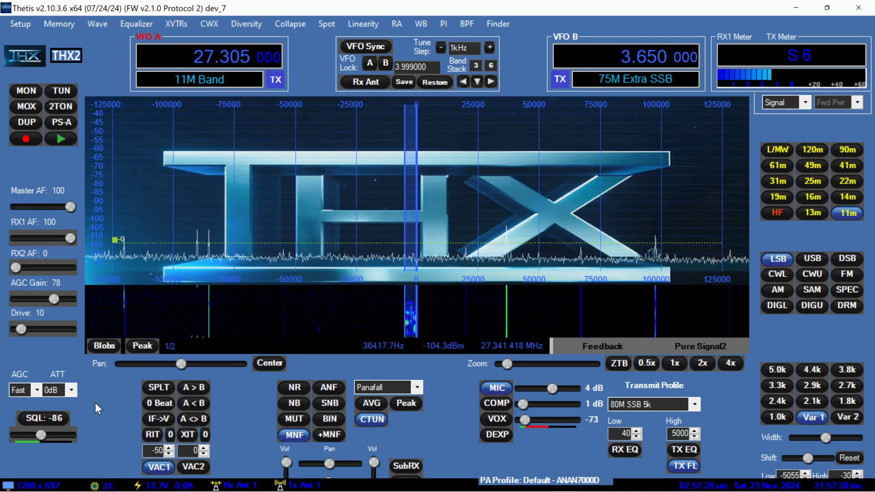
Step: Turn on NR2 noise reduction during a transmission on 27.305 MHz, and return to receive after another brief one
key("space")
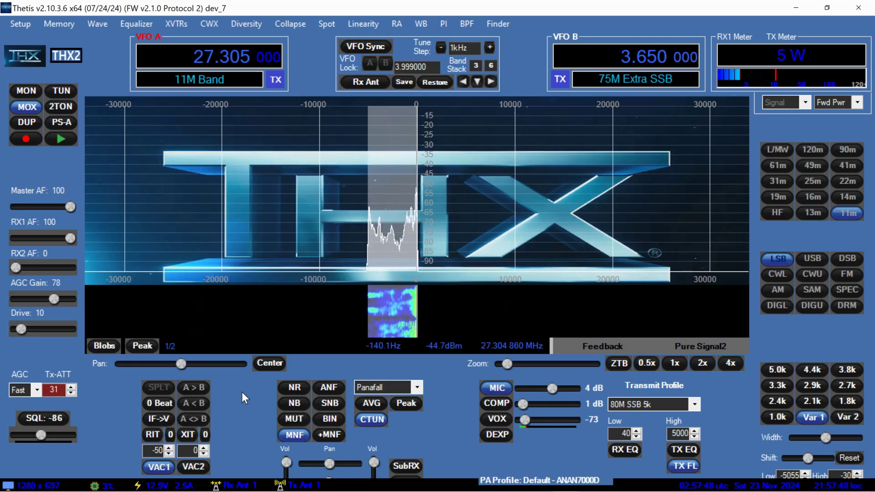
left_click(295, 388)
left_click(294, 388)
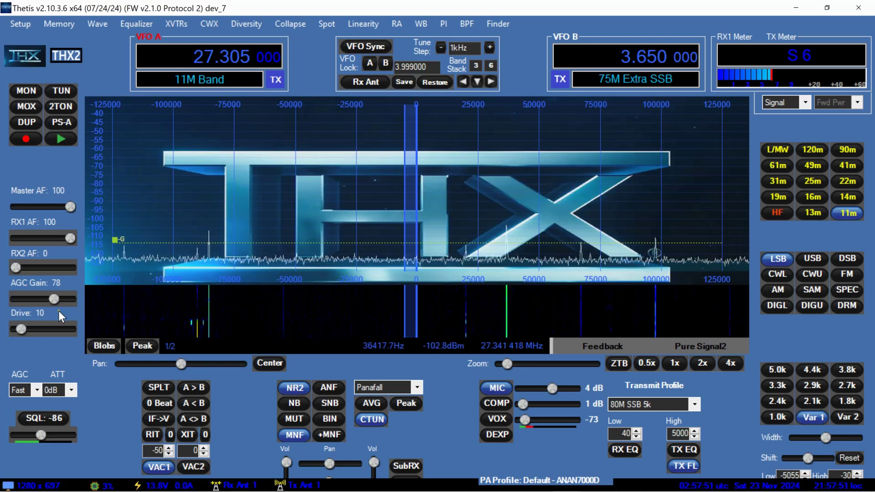
key("space")
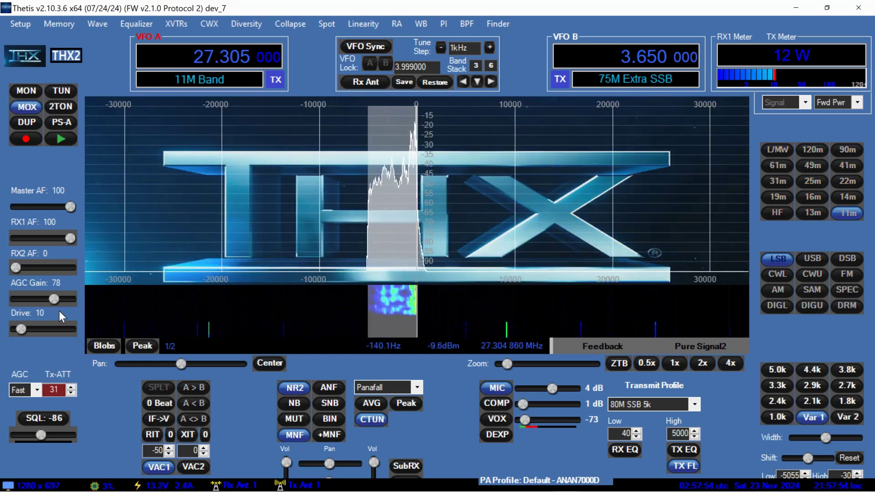
key("space")
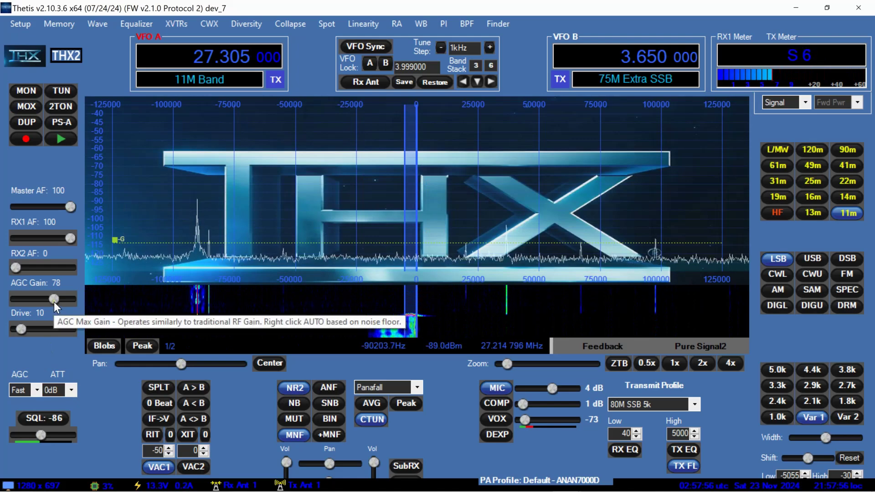
Step: Set the AGC gain to 74 while making a quick recording of the received signal on 27.305 MHz, and stop the recording
left_click_drag(54, 301, 53, 302)
scroll(53, 302, "down", 3)
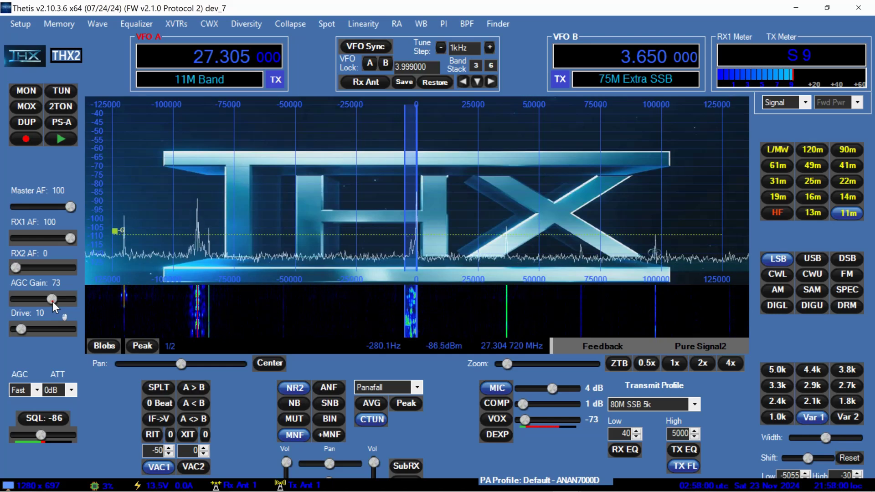
left_click(31, 137)
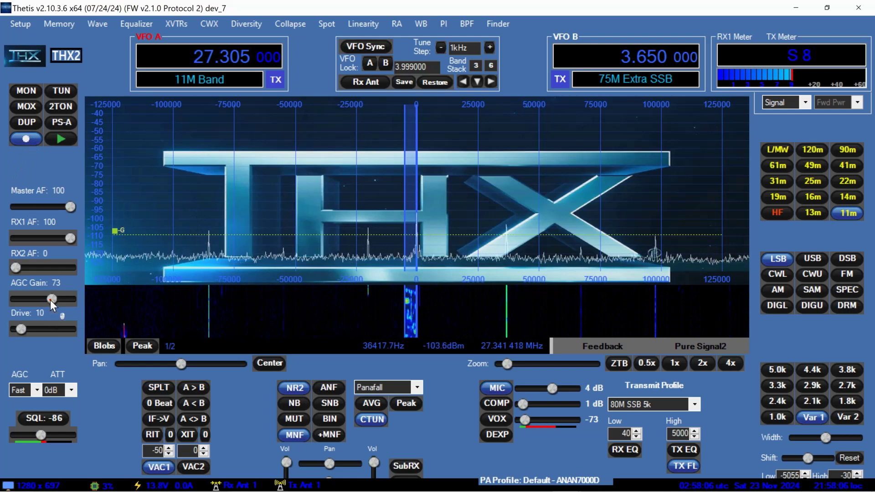
scroll(50, 299, "down", 4)
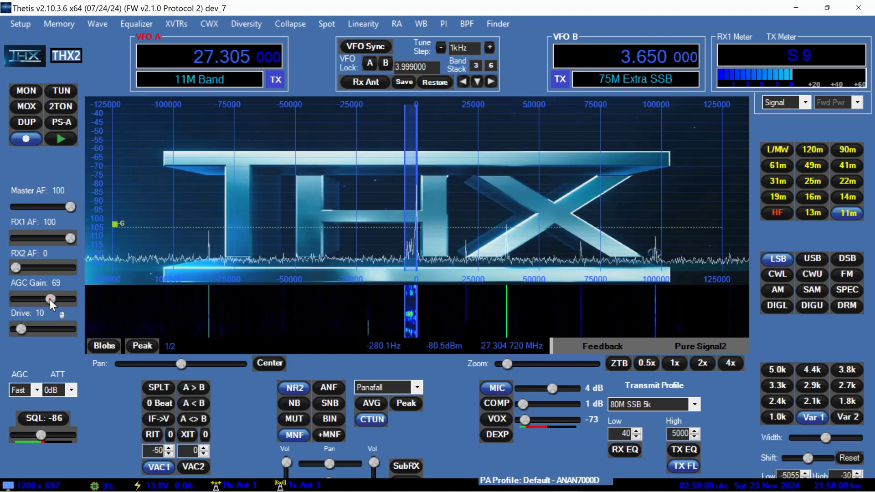
scroll(51, 299, "up", 2)
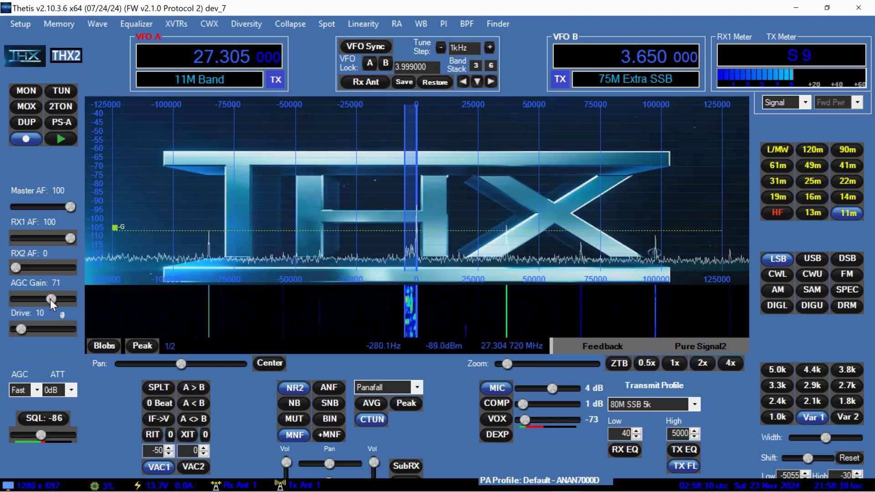
scroll(51, 300, "up", 3)
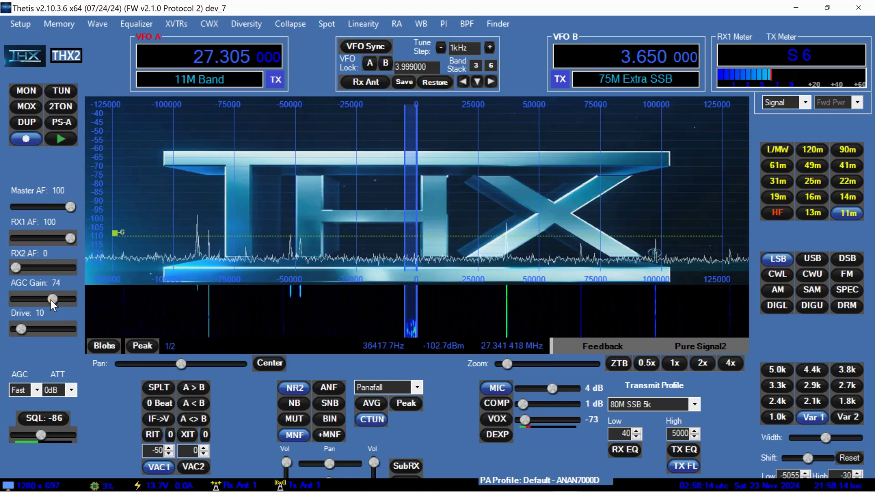
left_click(24, 140)
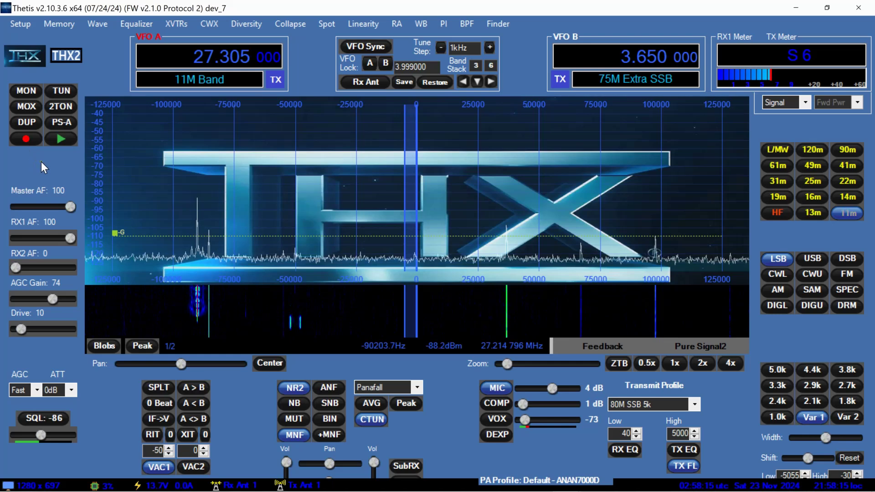
Step: Key the transmitter, play the new off-air recording over the air and return to receive
key("space")
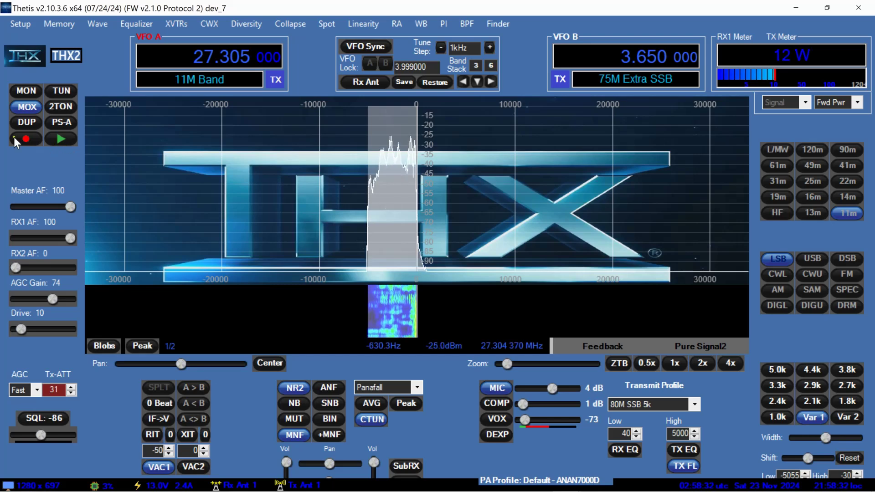
left_click(66, 138)
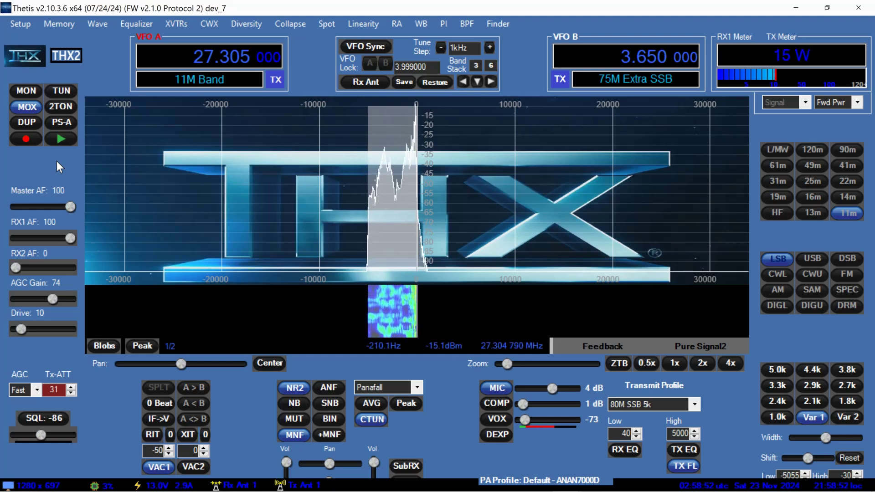
key("space")
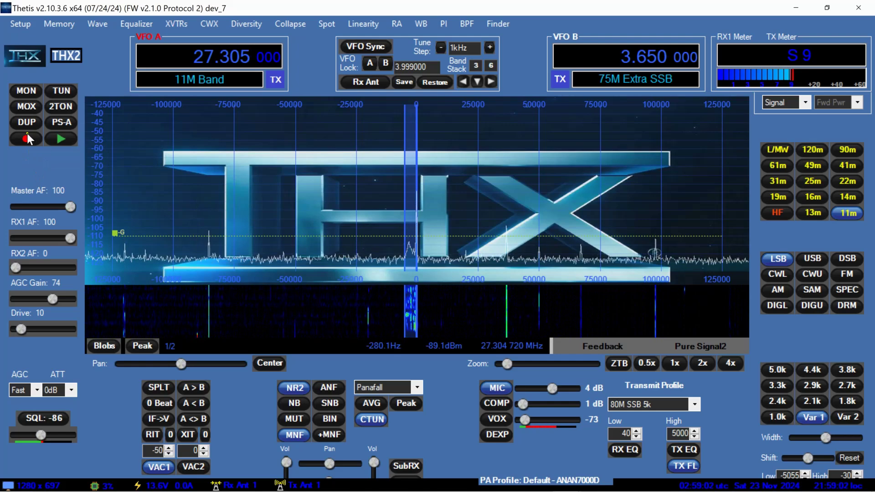
Step: While transmitting, review the VAC 1 recording playback options and the wave file TX gain, and close both windows
key("space")
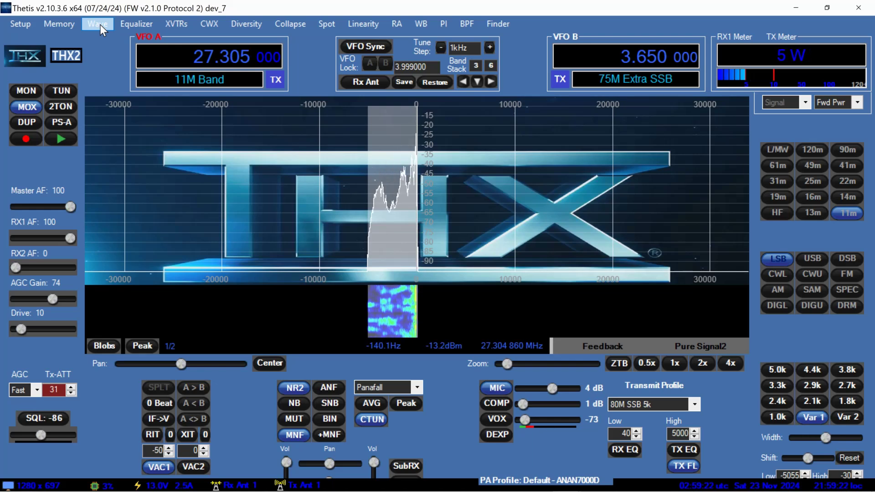
left_click(26, 25)
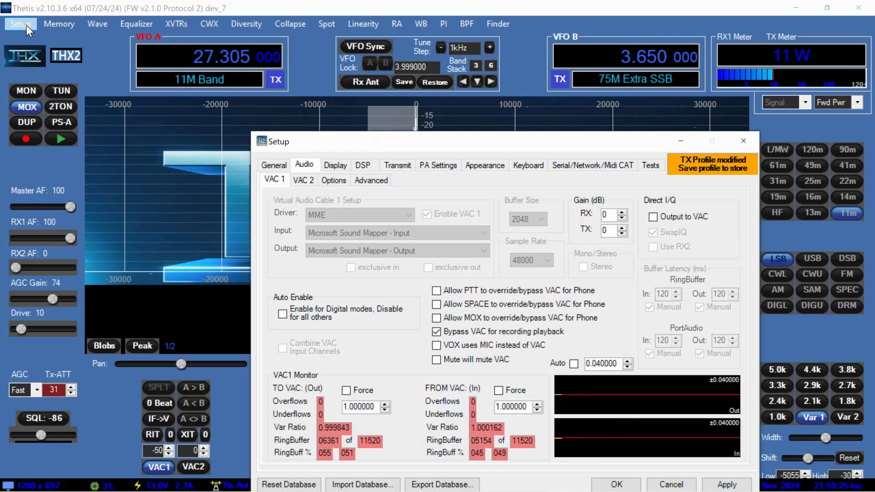
left_click(100, 24)
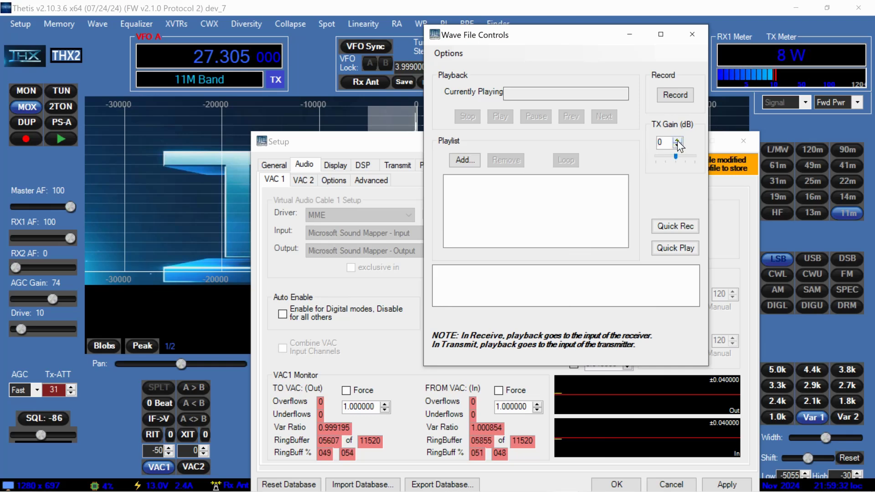
left_click(690, 36)
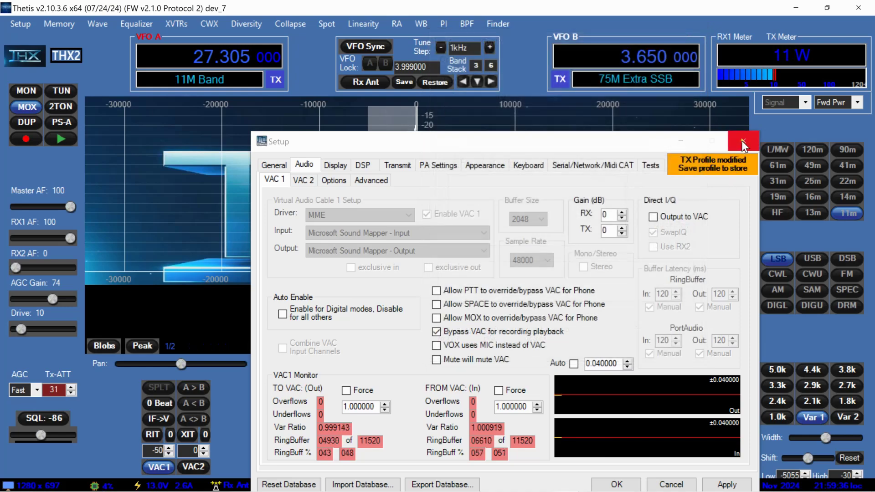
left_click(742, 140)
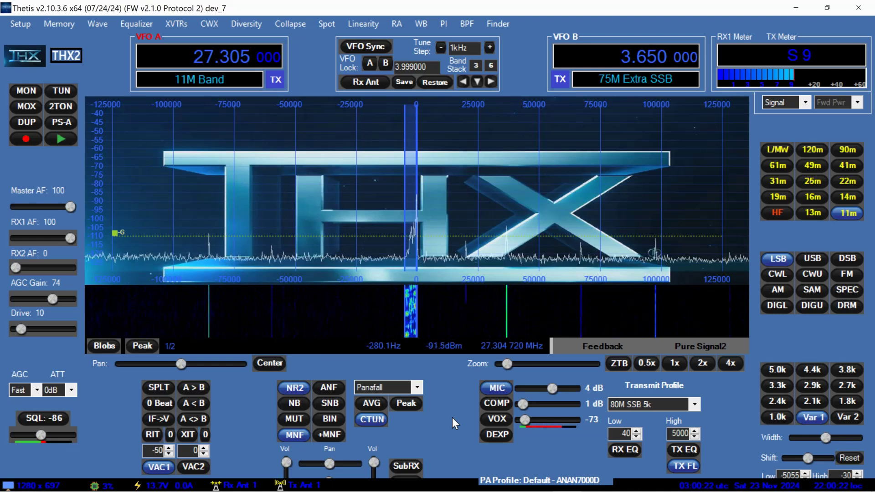
Step: Turn off NR2 noise reduction and, with another transmission in between, set the AGC gain to 78
left_click(290, 387)
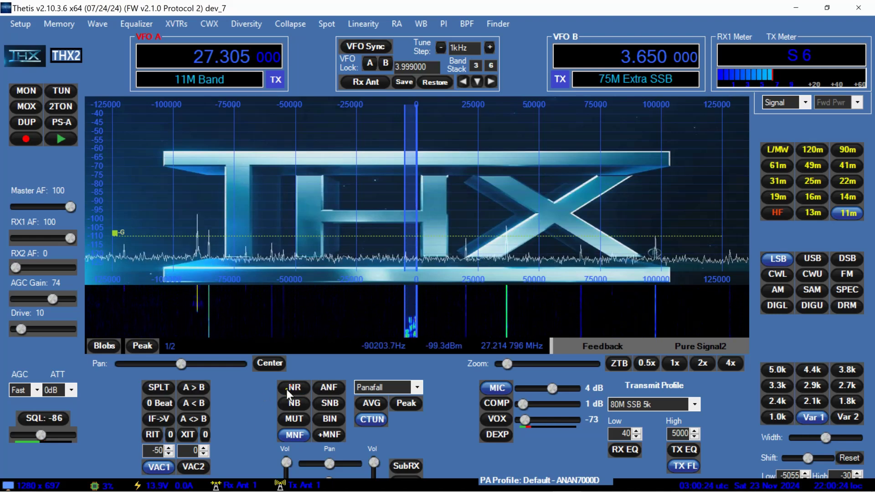
key("space")
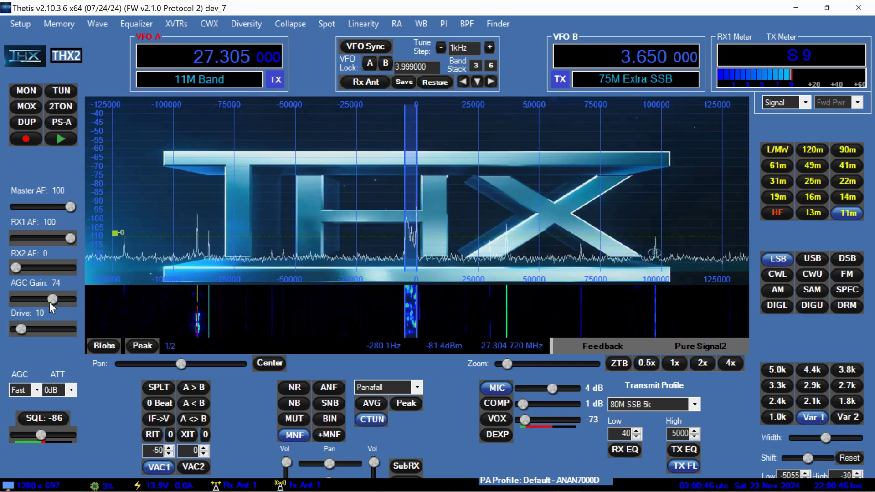
left_click_drag(49, 302, 54, 300)
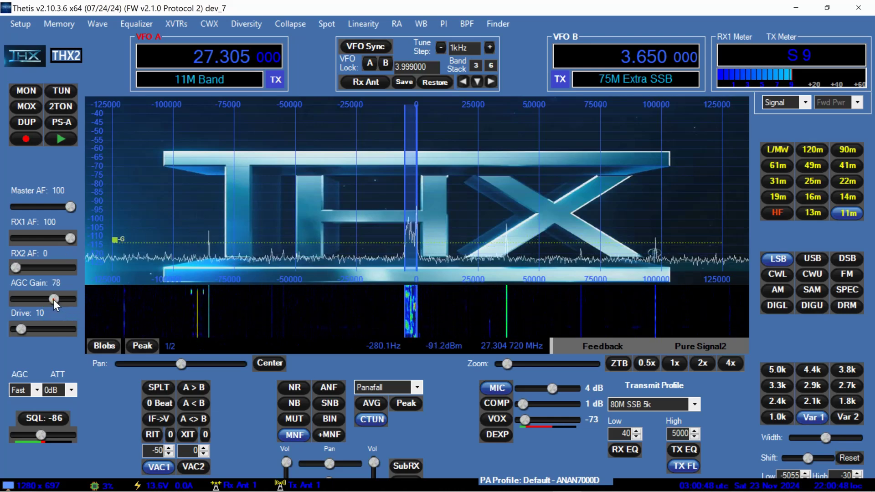